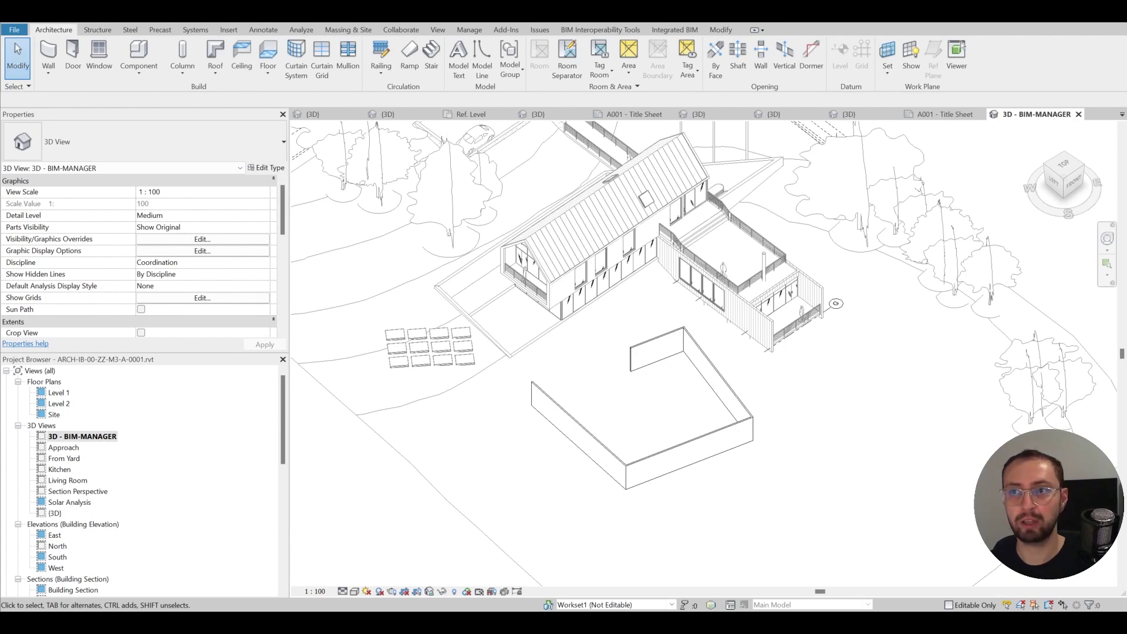
- Review the Overlay vs Attachment reference article, then hide it and return to Revit
{"action": "key", "text": "alt+Tab"}
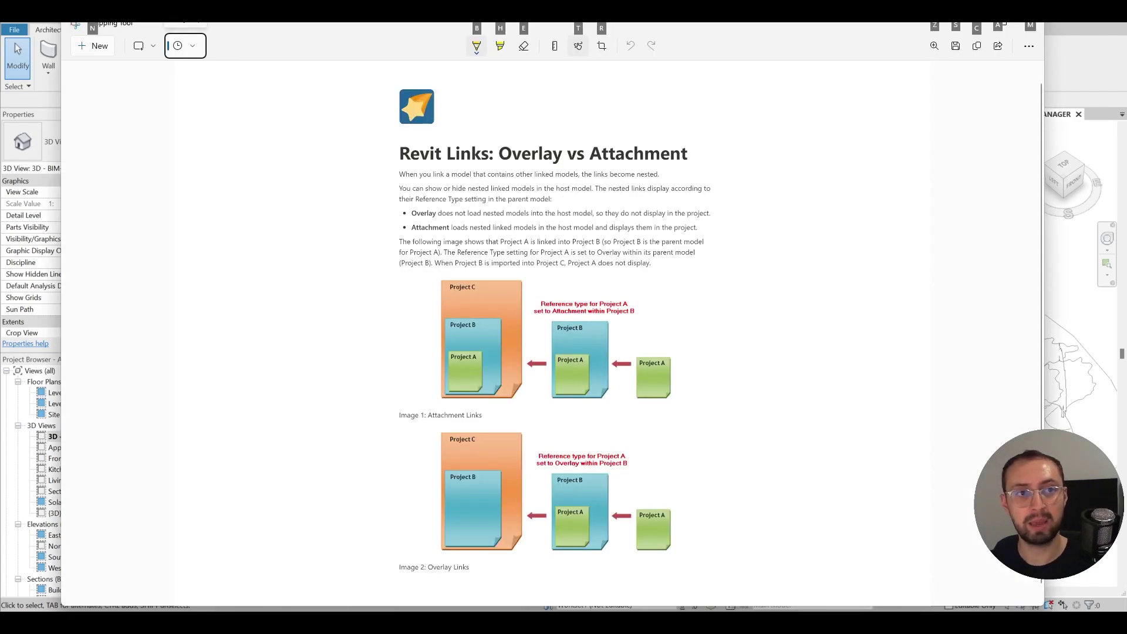
{"action": "left_click", "coordinate": [831, 33]}
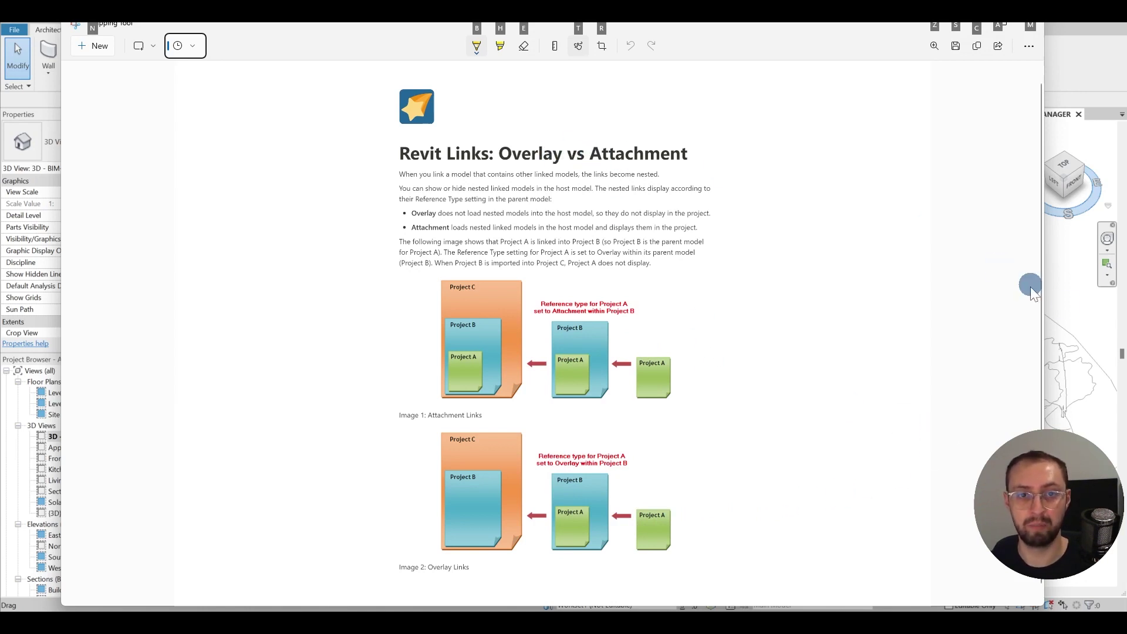
{"action": "left_click", "coordinate": [1085, 321]}
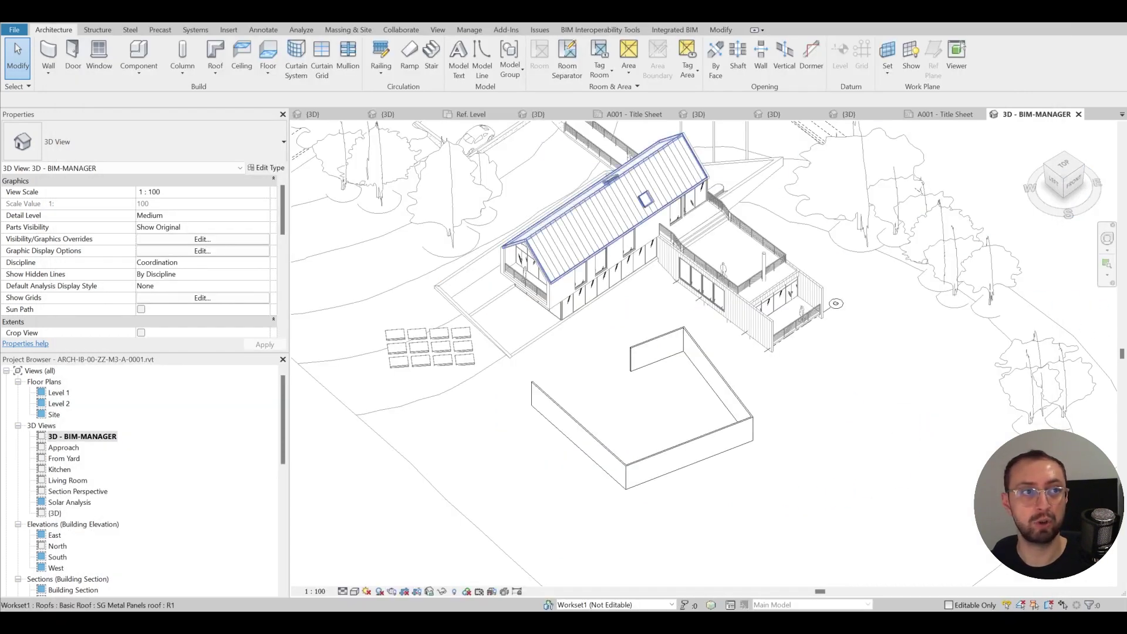
- Start Link Revit and browse Project Files > 1. WIP > 1.01. Architecture to see its RVT files
{"action": "left_click", "coordinate": [230, 31]}
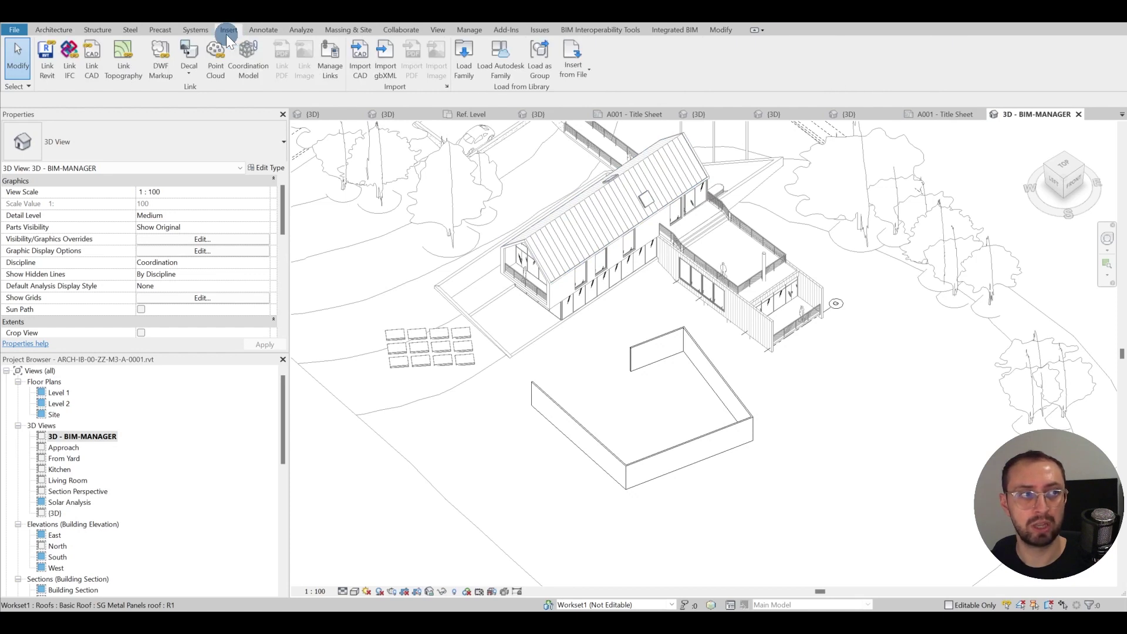
{"action": "left_click", "coordinate": [47, 57]}
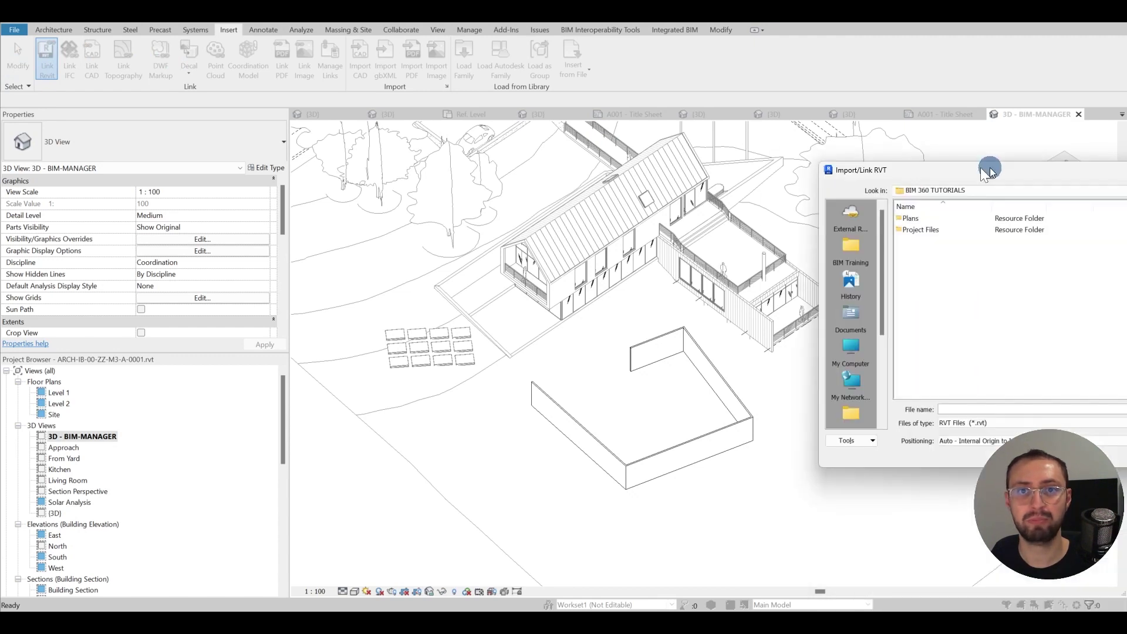
{"action": "left_click", "coordinate": [532, 209]}
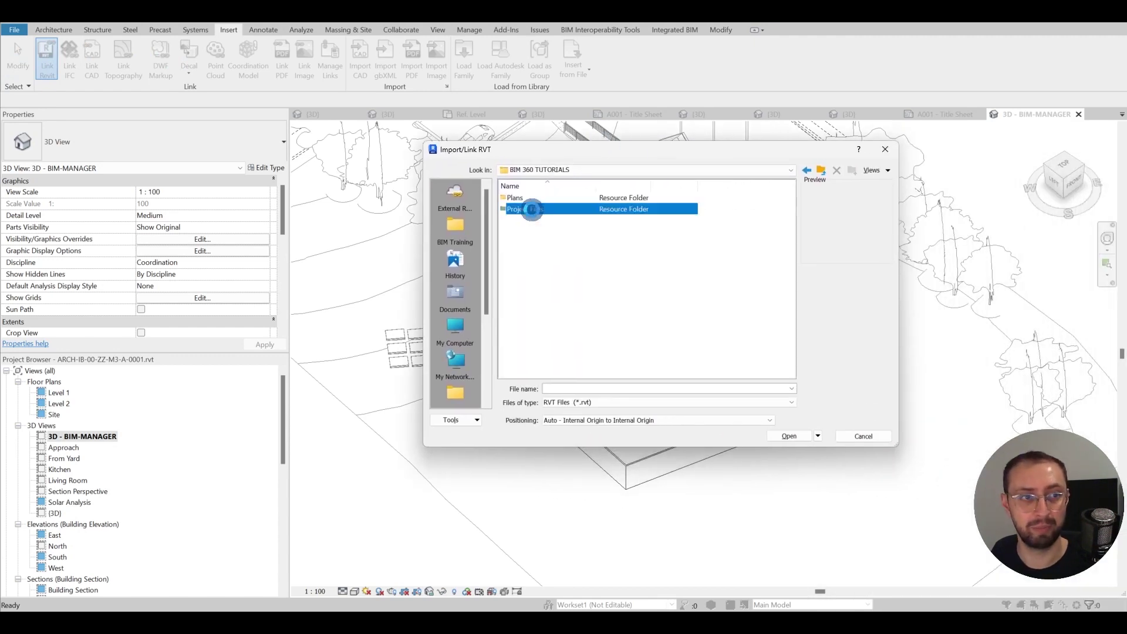
{"action": "double_click", "coordinate": [532, 210]}
{"action": "double_click", "coordinate": [533, 199]}
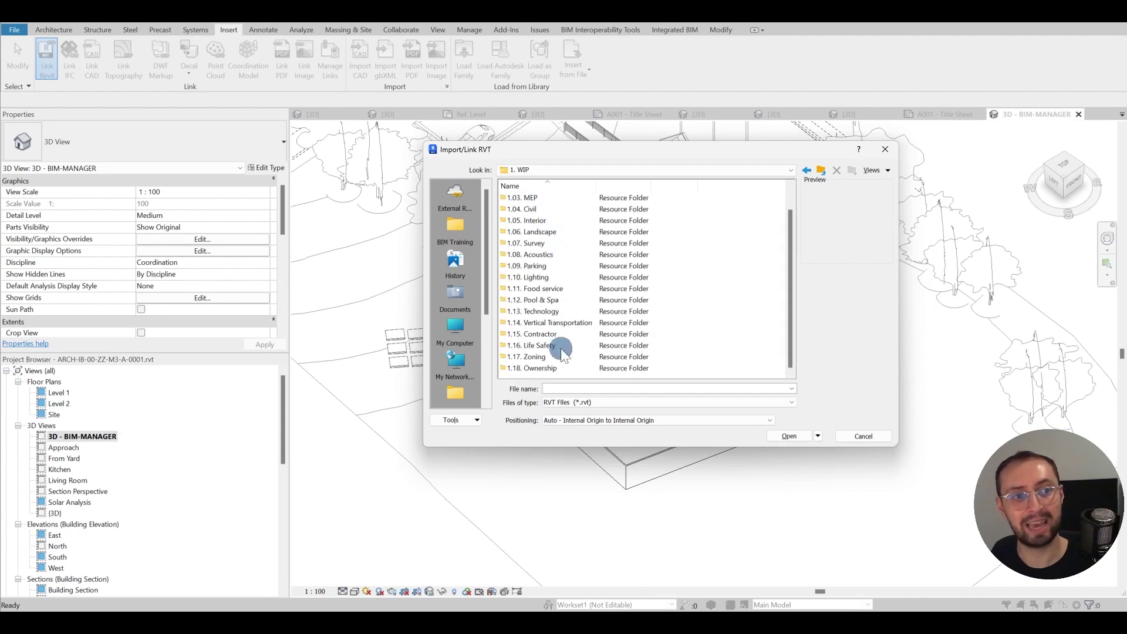
{"action": "left_click", "coordinate": [540, 197]}
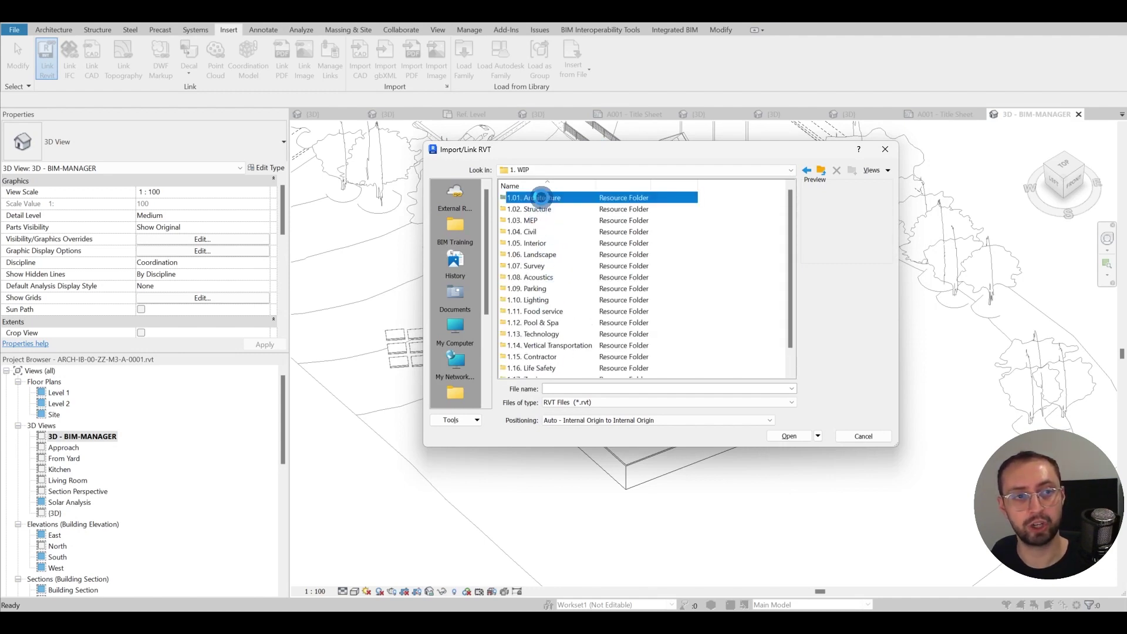
{"action": "double_click", "coordinate": [540, 198]}
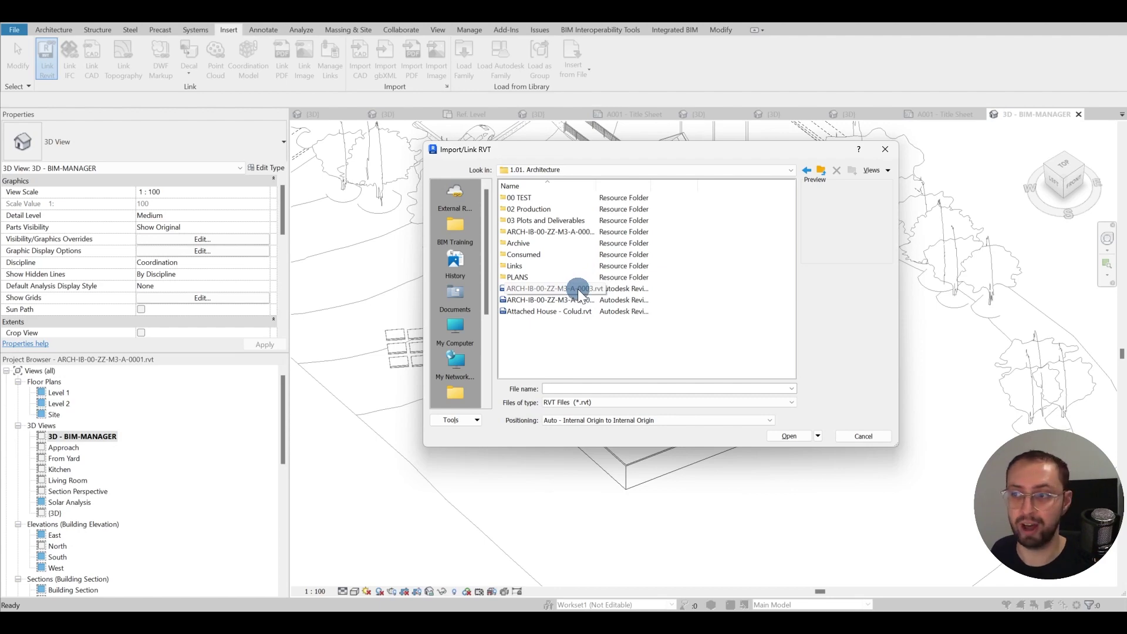
{"action": "key", "text": "alt+Tab"}
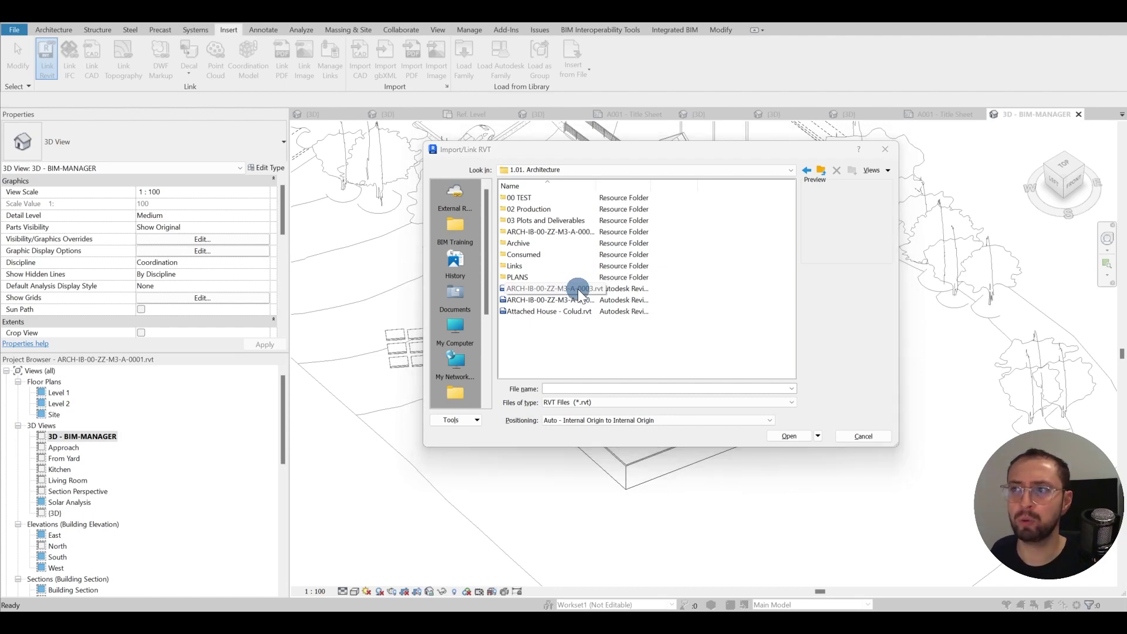
{"action": "key", "text": "alt+Tab"}
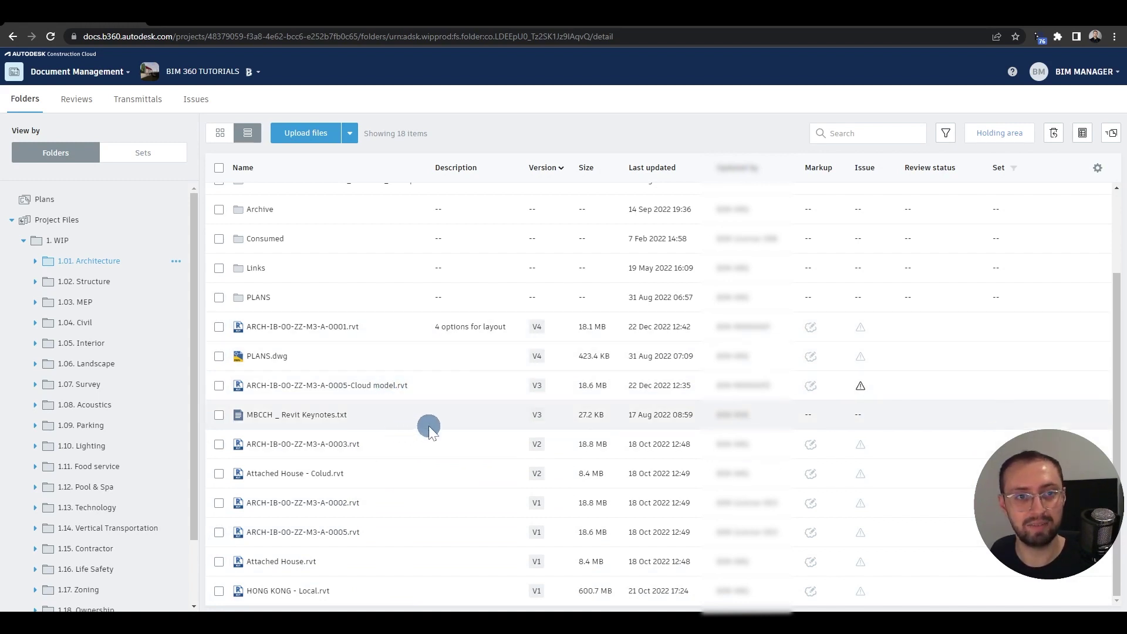
{"action": "key", "text": "alt+Tab"}
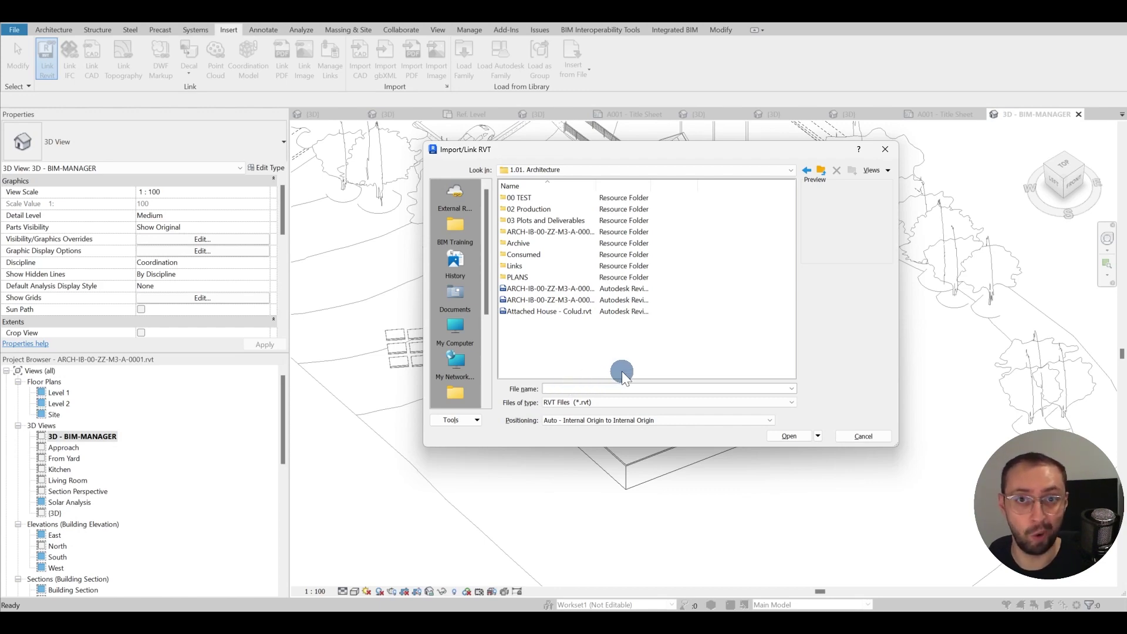
- Cancel the Import/Link RVT dialog and view the Home screen's Autodesk Docs files
{"action": "left_click", "coordinate": [877, 438]}
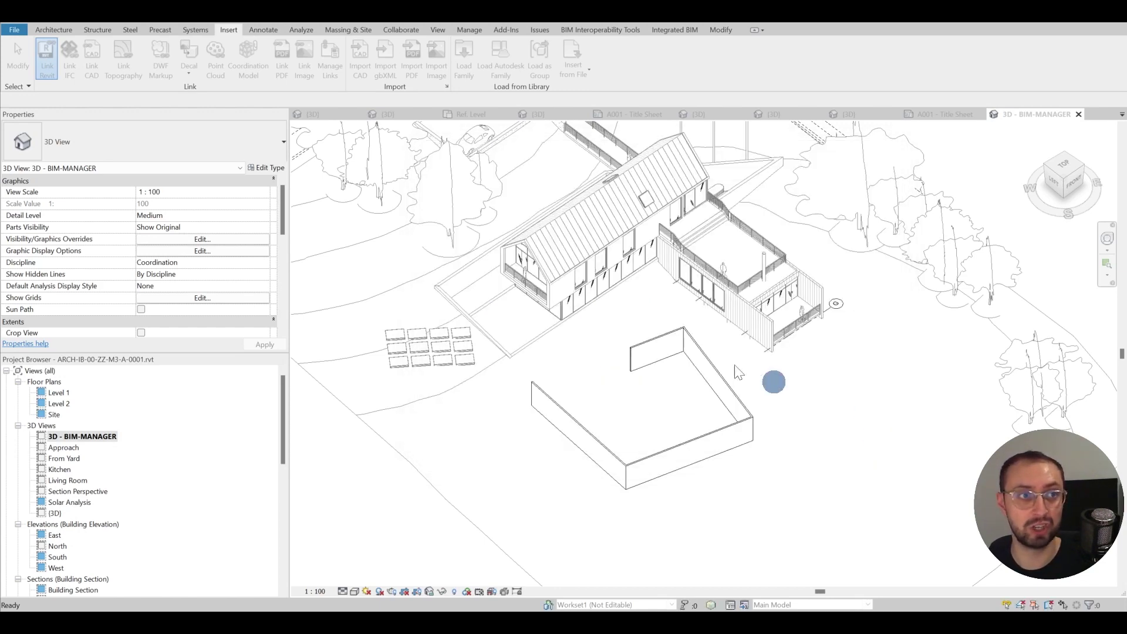
{"action": "left_click", "coordinate": [43, 21]}
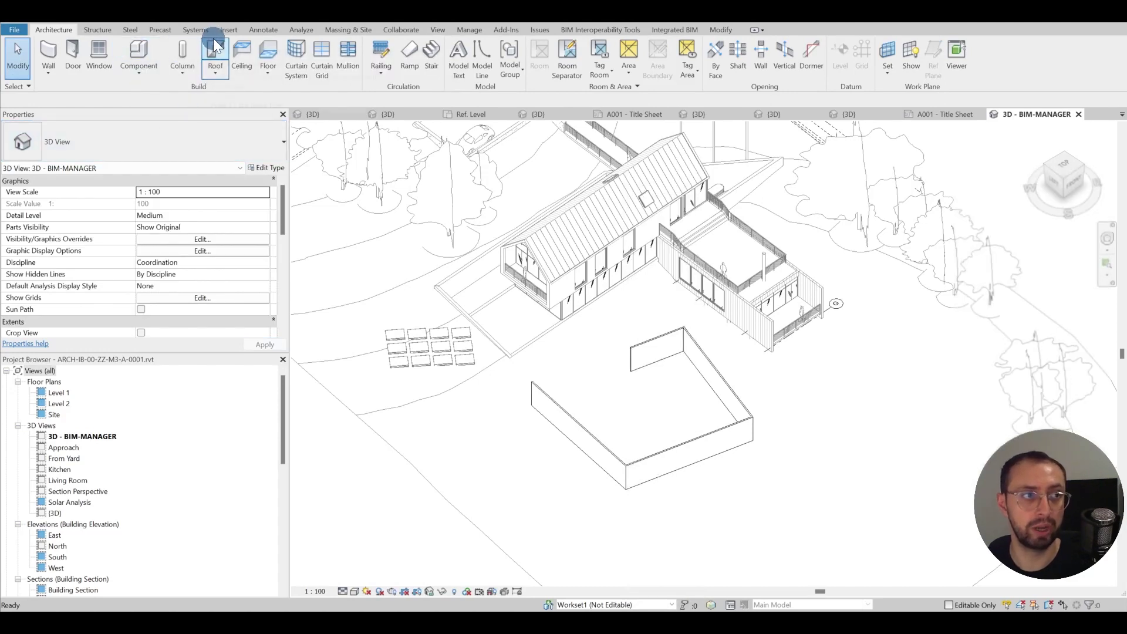
- Link ENG-IB-00-ZZ-M3-A-0001.rvt from 1. WIP > 1.02. Structure and close the nested-links warning
{"action": "left_click", "coordinate": [224, 30]}
{"action": "left_click", "coordinate": [50, 59]}
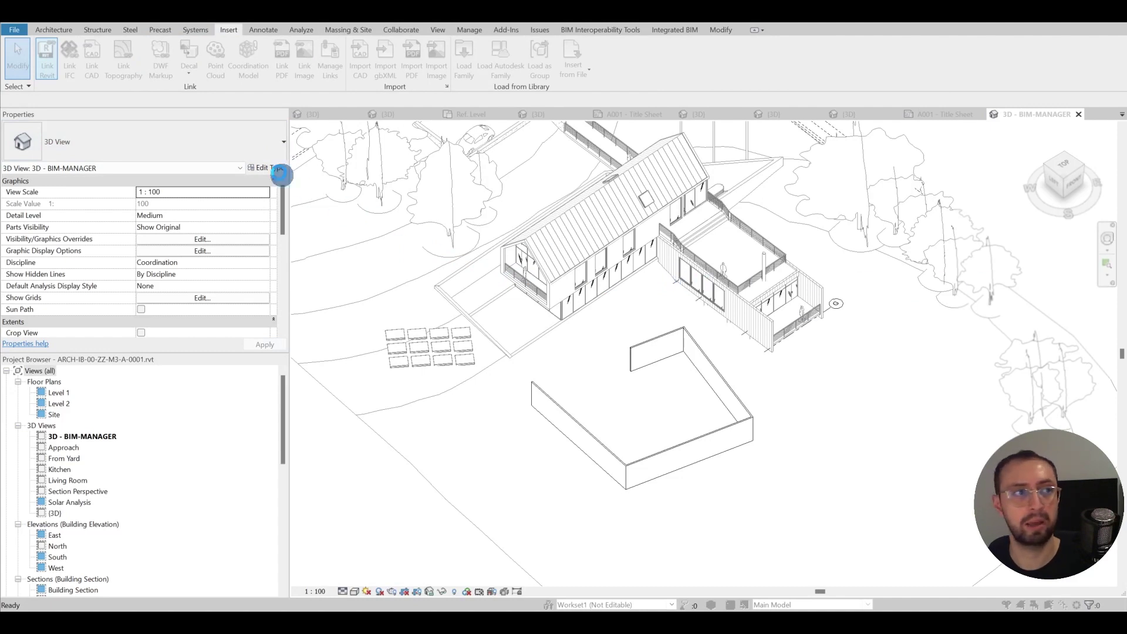
{"action": "left_click_drag", "start_coordinate": [1104, 146], "coordinate": [642, 118]}
{"action": "left_click", "coordinate": [574, 168]}
{"action": "double_click", "coordinate": [575, 169]}
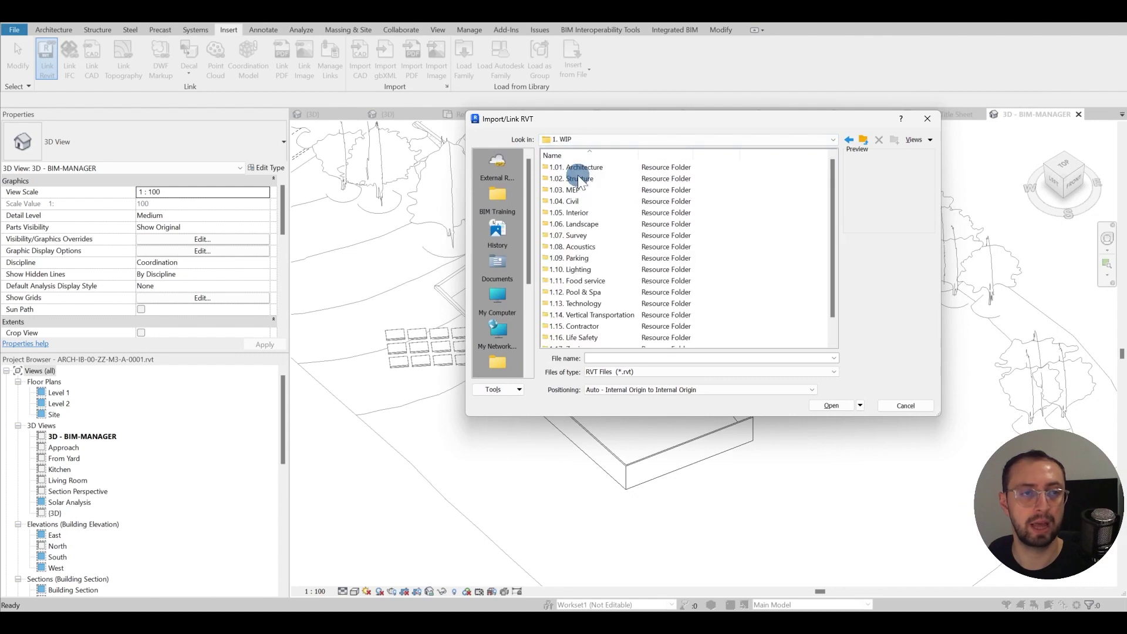
{"action": "double_click", "coordinate": [585, 168]}
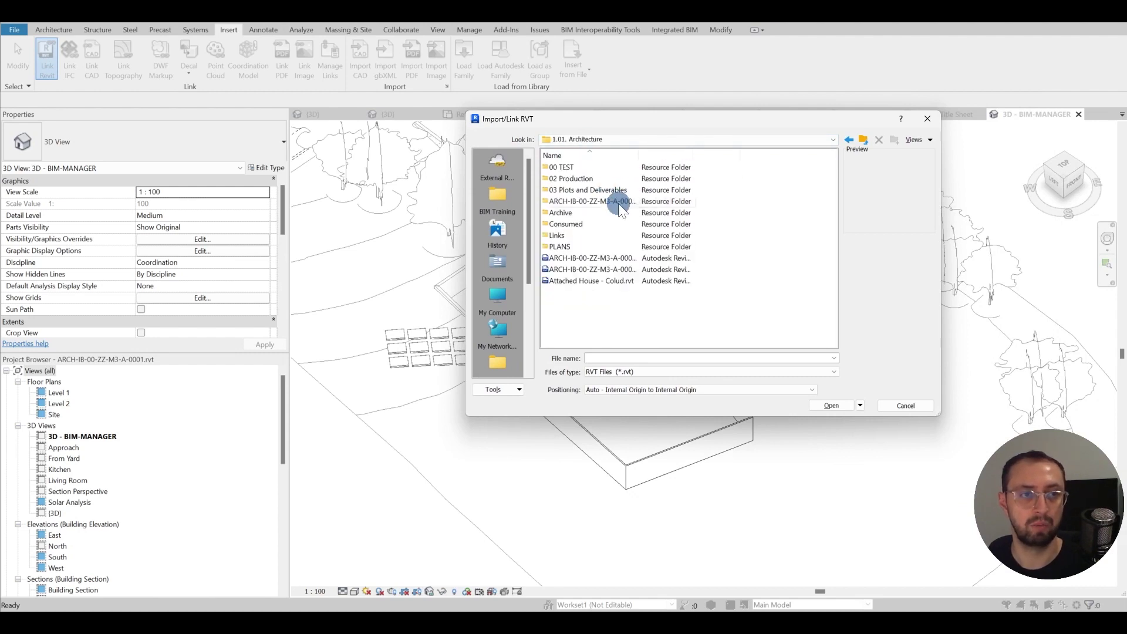
{"action": "left_click", "coordinate": [863, 139]}
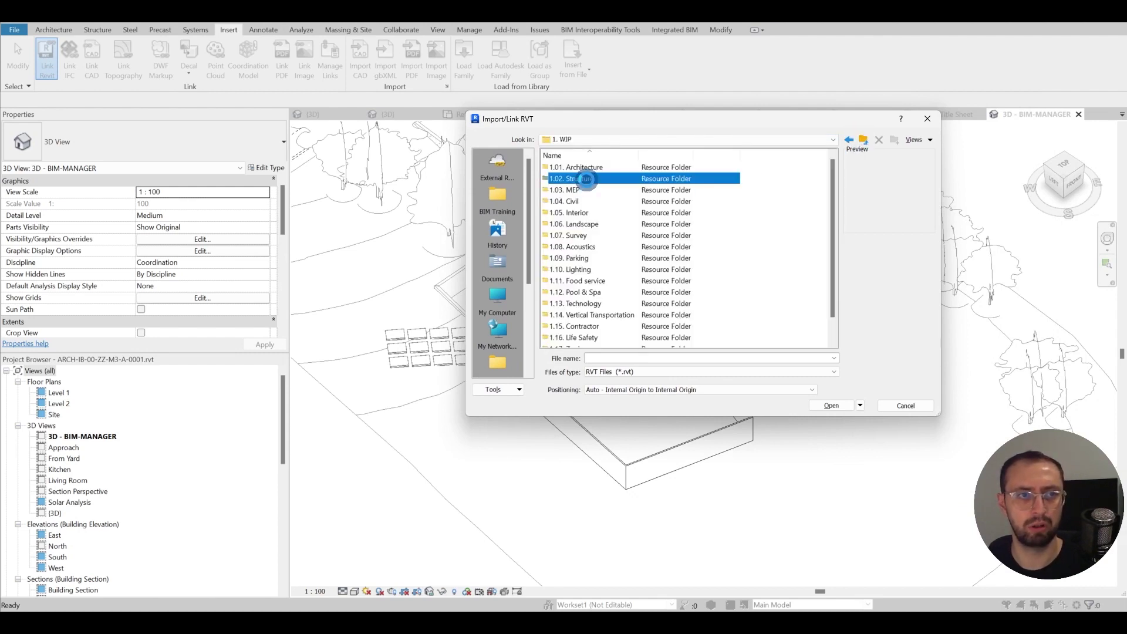
{"action": "double_click", "coordinate": [587, 179]}
{"action": "left_click", "coordinate": [833, 406]}
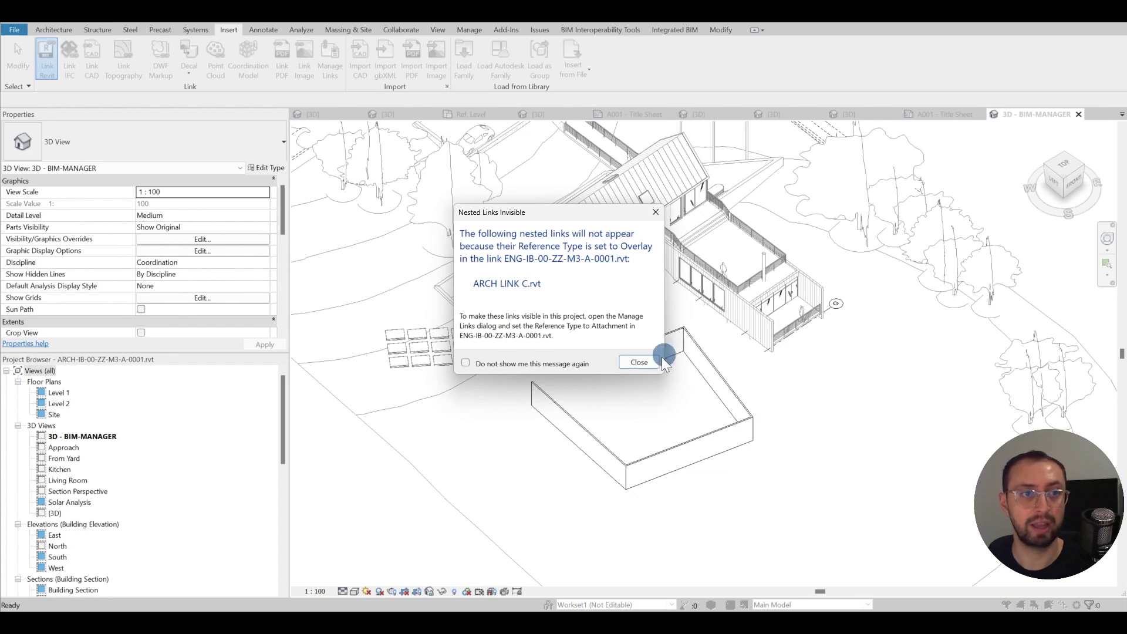
{"action": "left_click", "coordinate": [656, 362]}
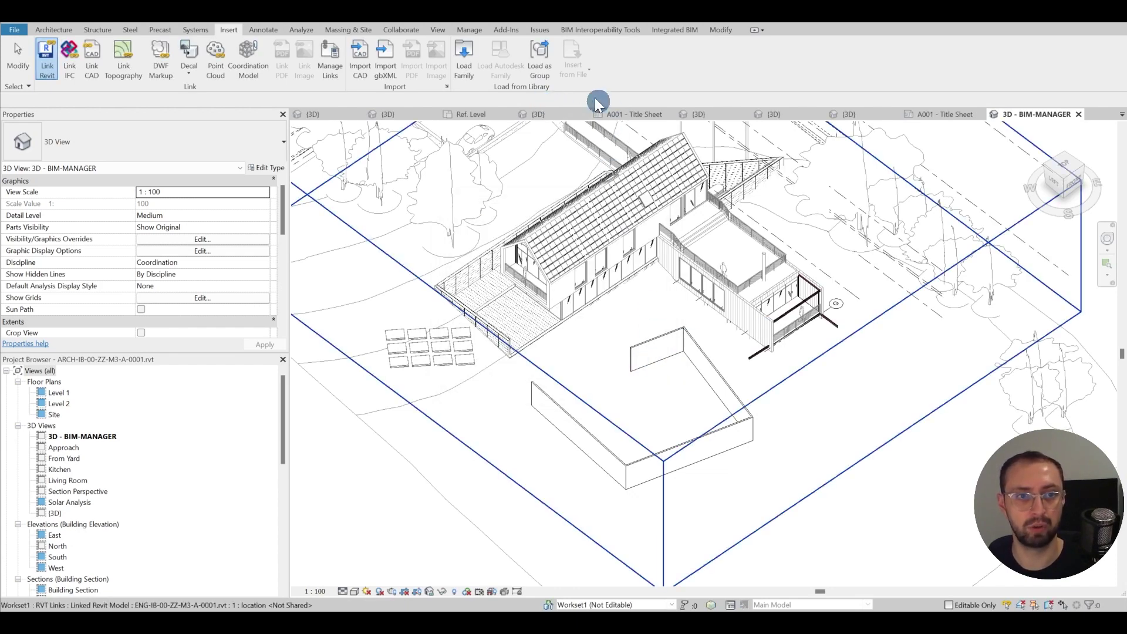
- In Manage Links, switch the structural link's Reference Type to Attachment, then back to Overlay
{"action": "left_click", "coordinate": [470, 30]}
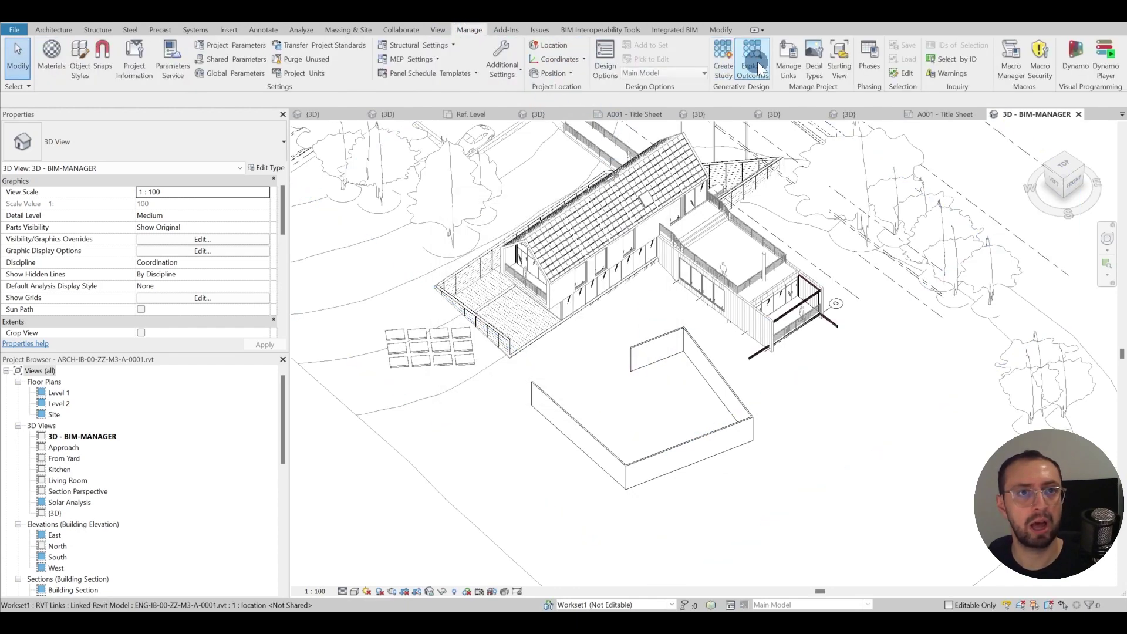
{"action": "left_click", "coordinate": [785, 64]}
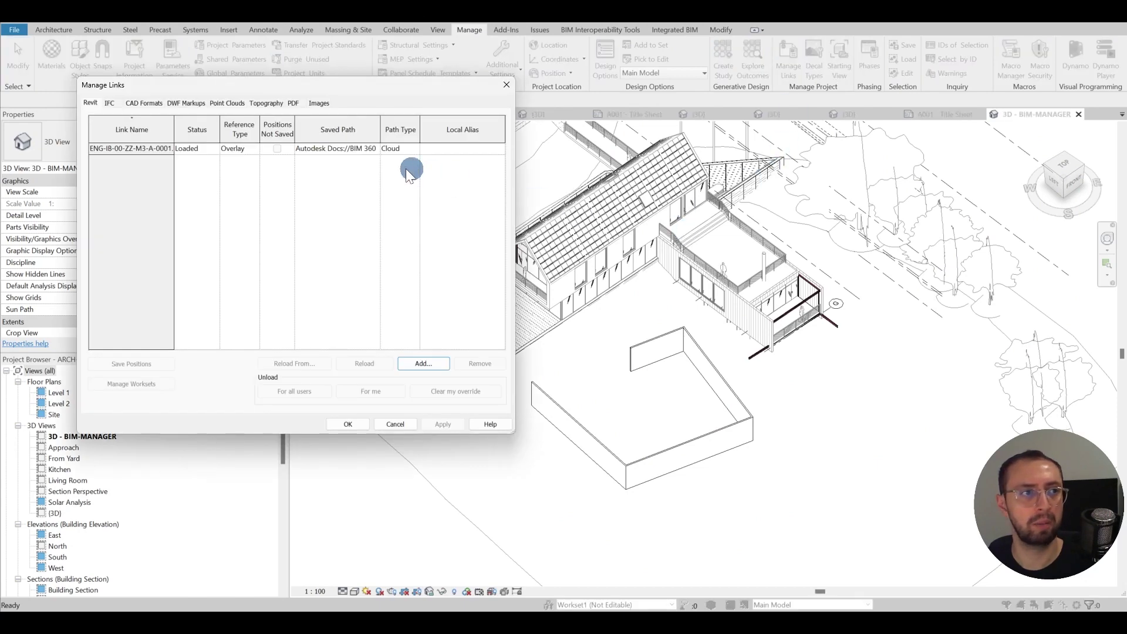
{"action": "left_click", "coordinate": [237, 149]}
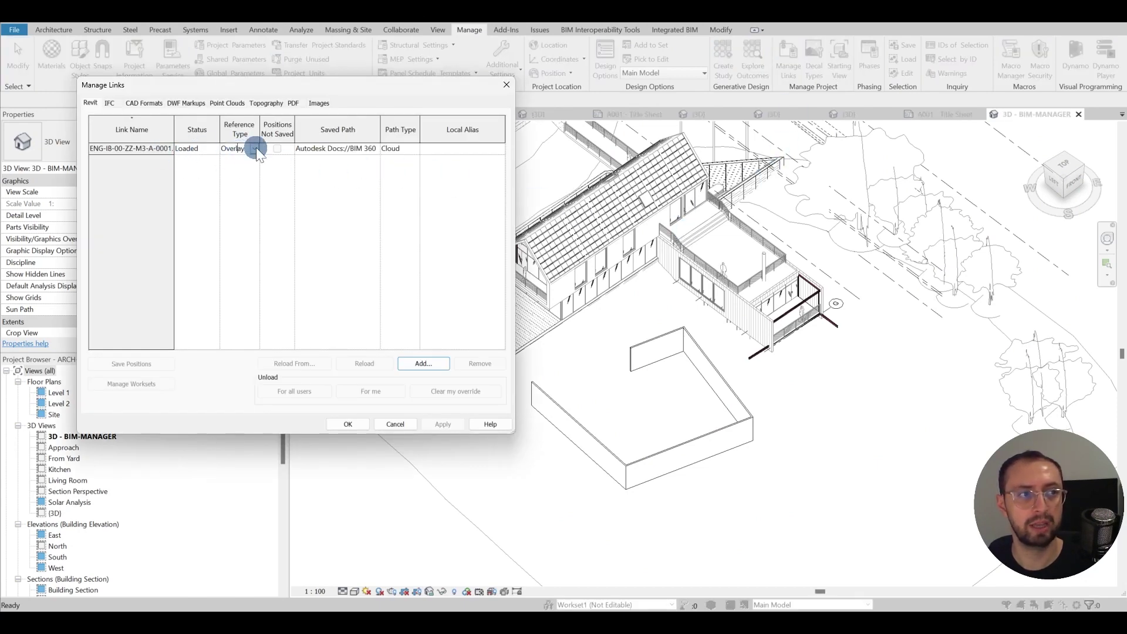
{"action": "left_click", "coordinate": [254, 149]}
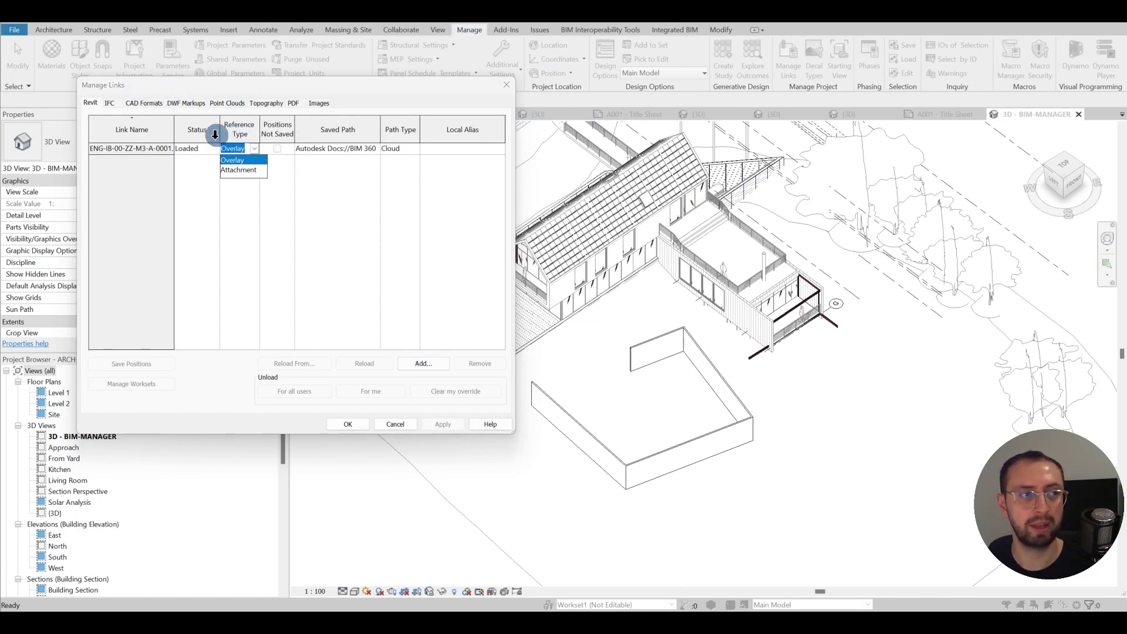
{"action": "left_click", "coordinate": [247, 170]}
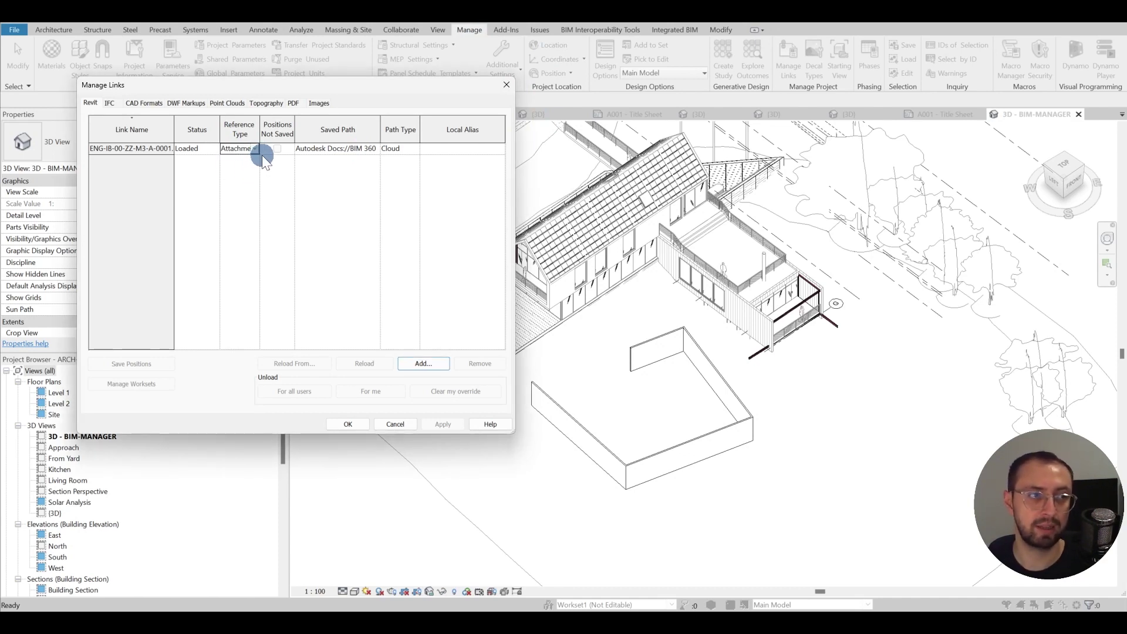
{"action": "left_click", "coordinate": [254, 149]}
{"action": "left_click", "coordinate": [241, 159]}
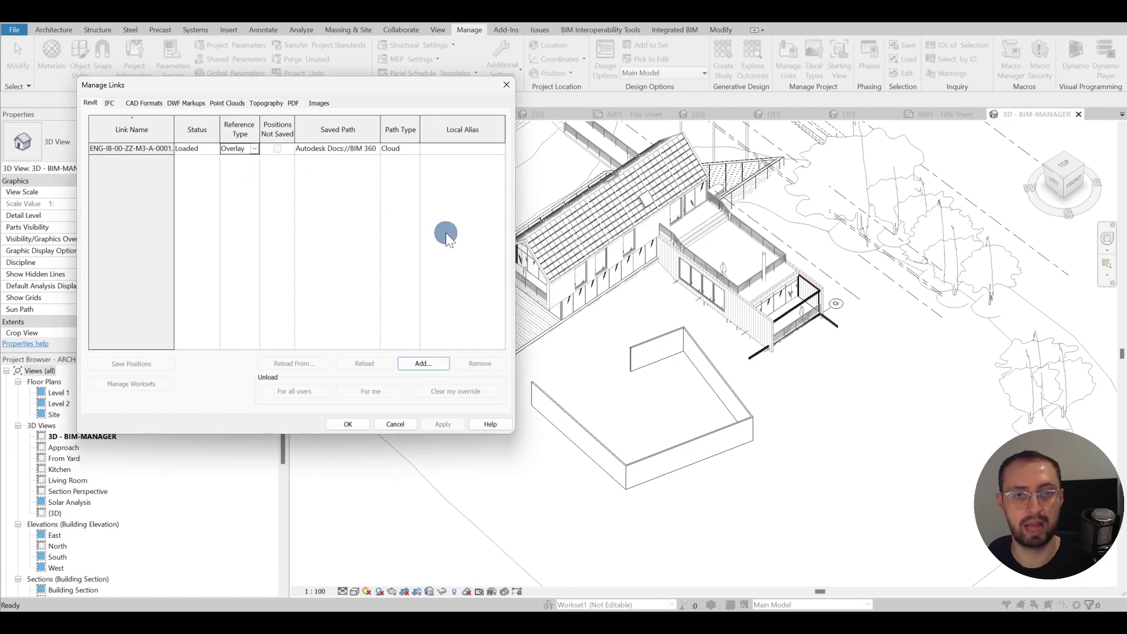
{"action": "key", "text": "alt+Tab"}
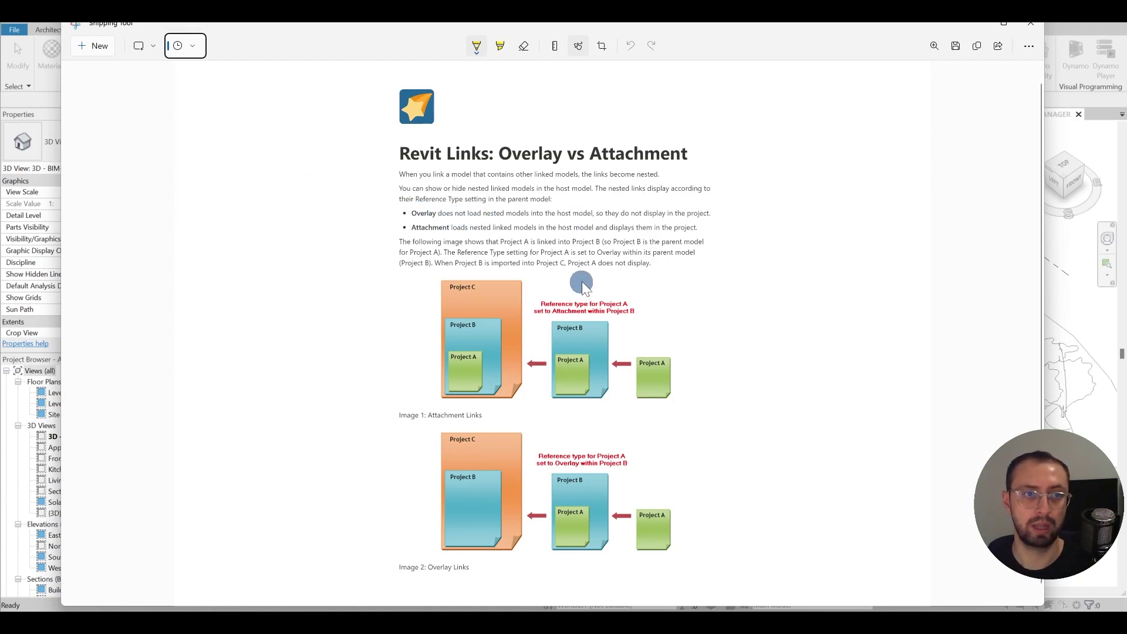
- Minimize the Overlay vs Attachment article to return to the Manage Links dialog
{"action": "left_click", "coordinate": [978, 23]}
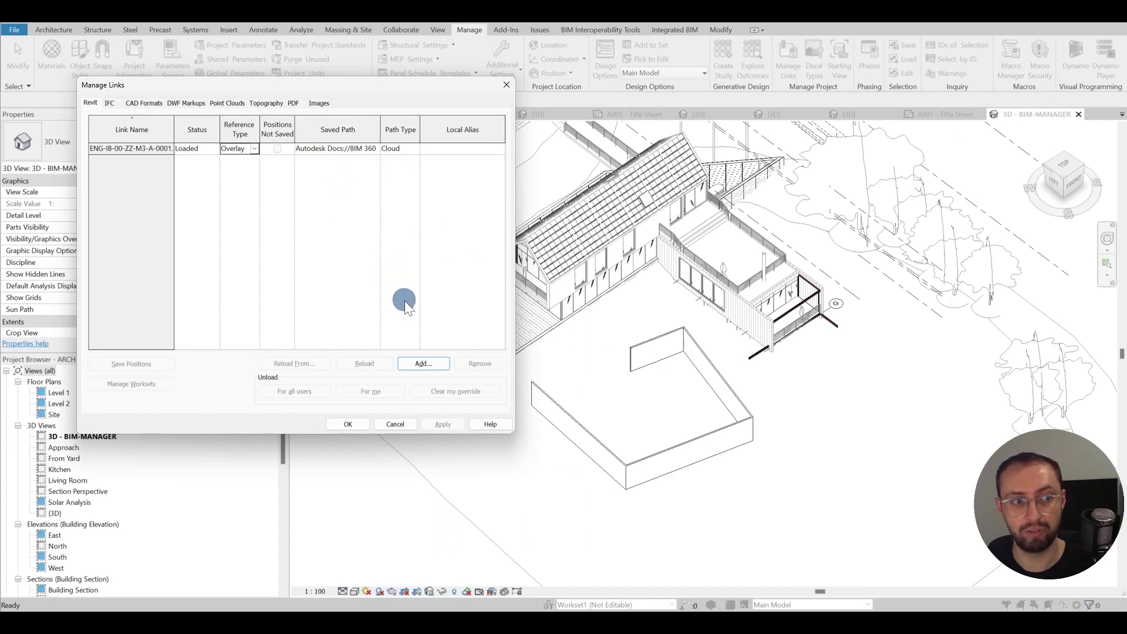
- Close Manage Links without applying changes, keeping the link as Overlay
{"action": "left_click", "coordinate": [395, 424]}
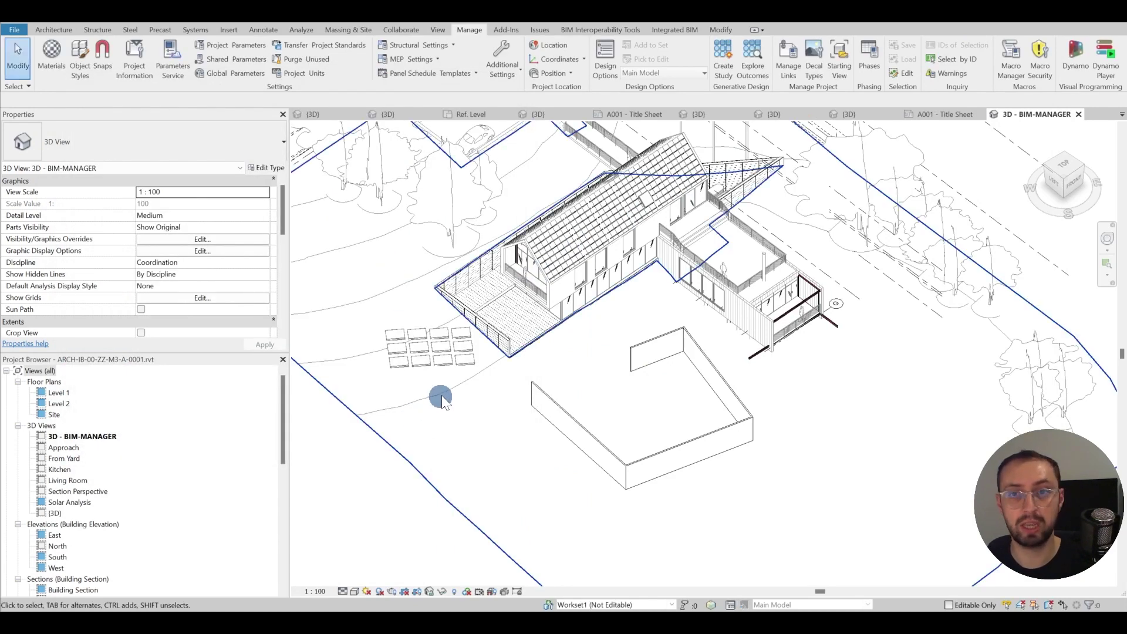